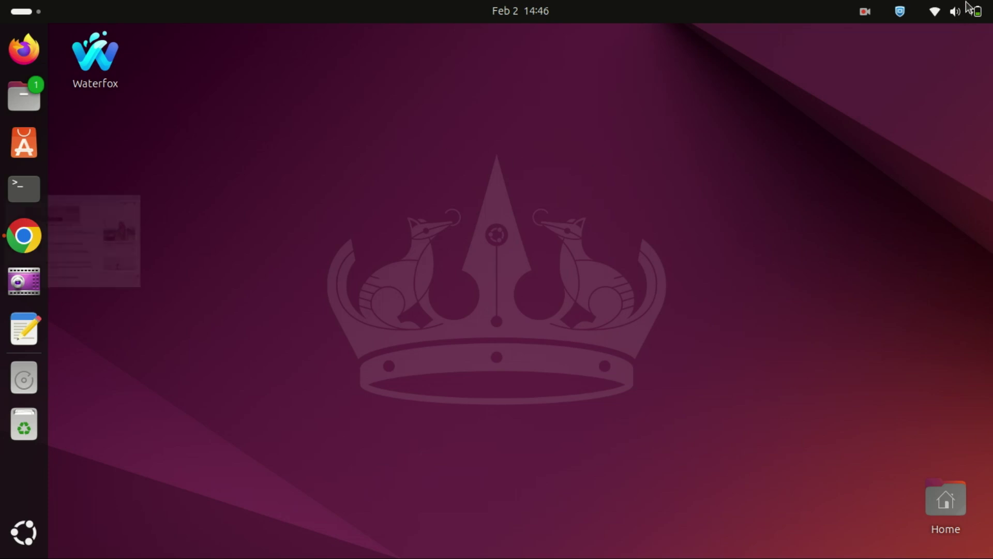
Step: Launch Settings from the quick settings gear and scroll its sidebar to the System page
{"action": "left_click", "coordinate": [958, 16]}
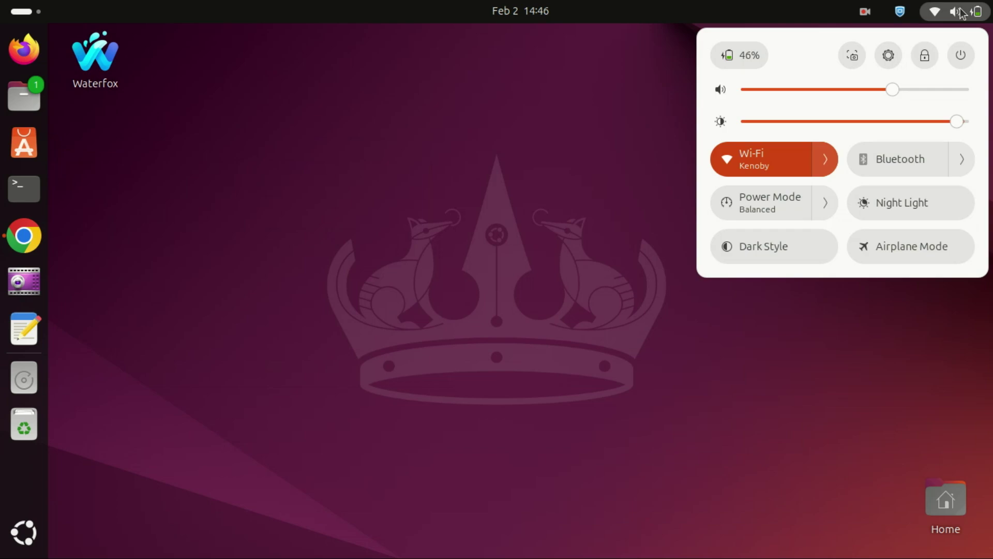
{"action": "left_click", "coordinate": [889, 56]}
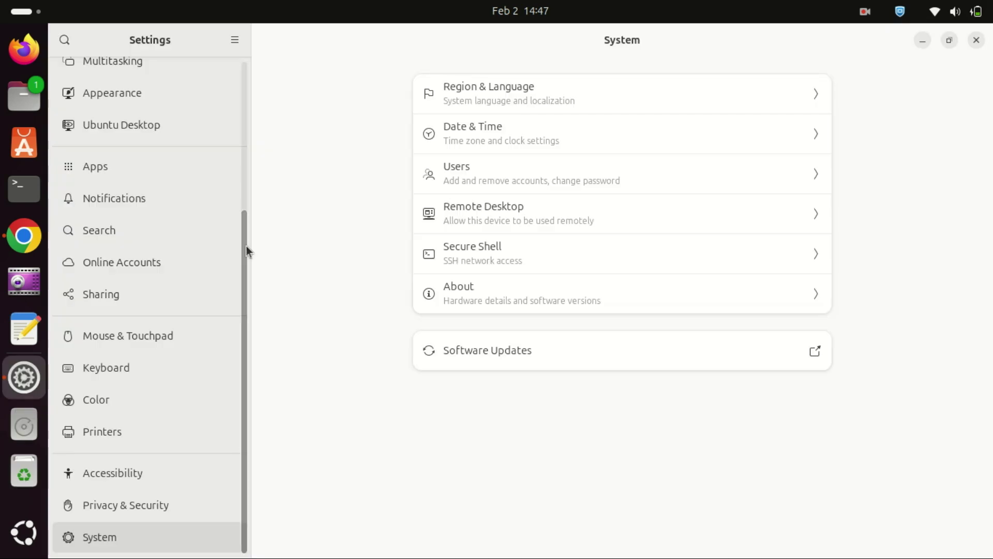
{"action": "left_click_drag", "start_coordinate": [246, 246], "coordinate": [248, 89]}
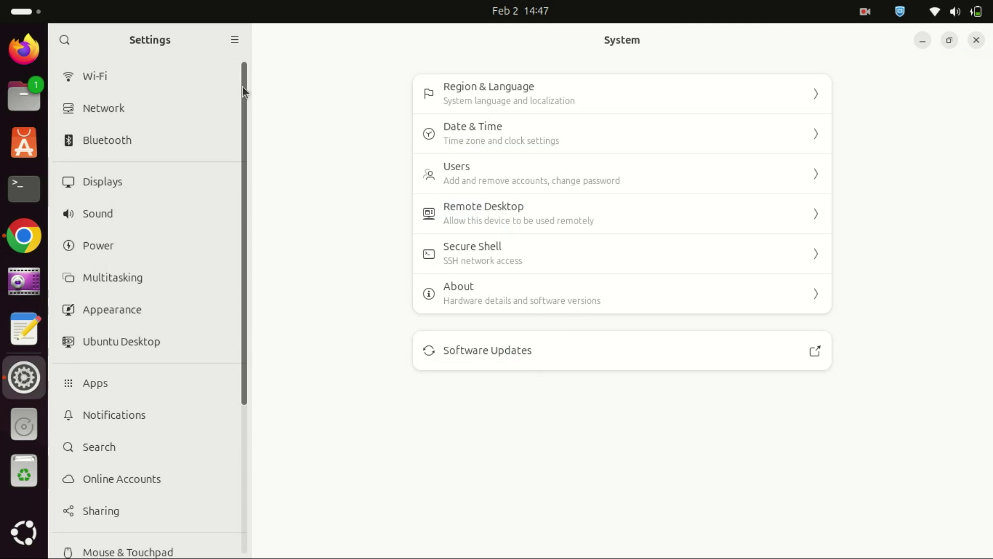
{"action": "left_click_drag", "start_coordinate": [242, 91], "coordinate": [226, 193]}
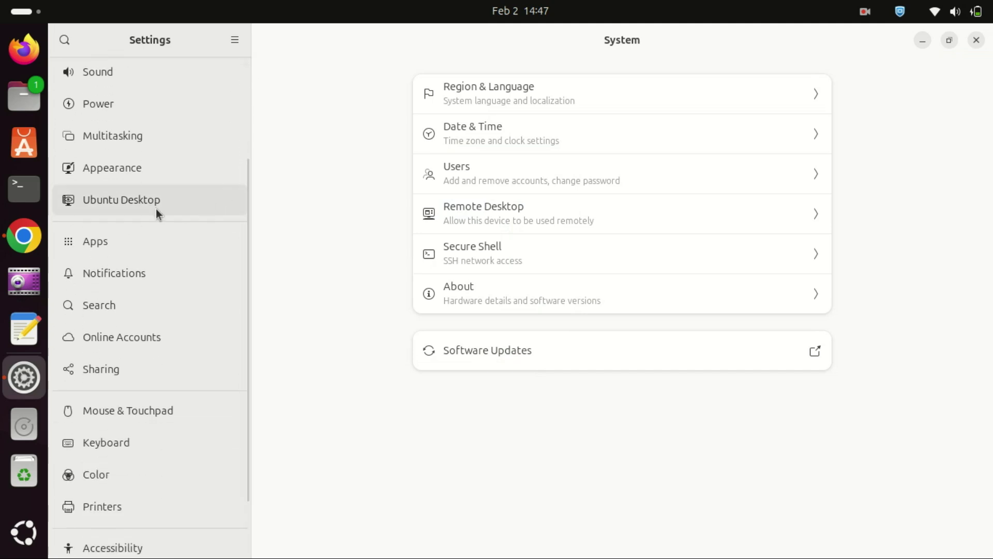
Step: Turn on Auto-hide the Dock in Ubuntu Desktop and minimize Settings to test it
{"action": "left_click", "coordinate": [134, 197]}
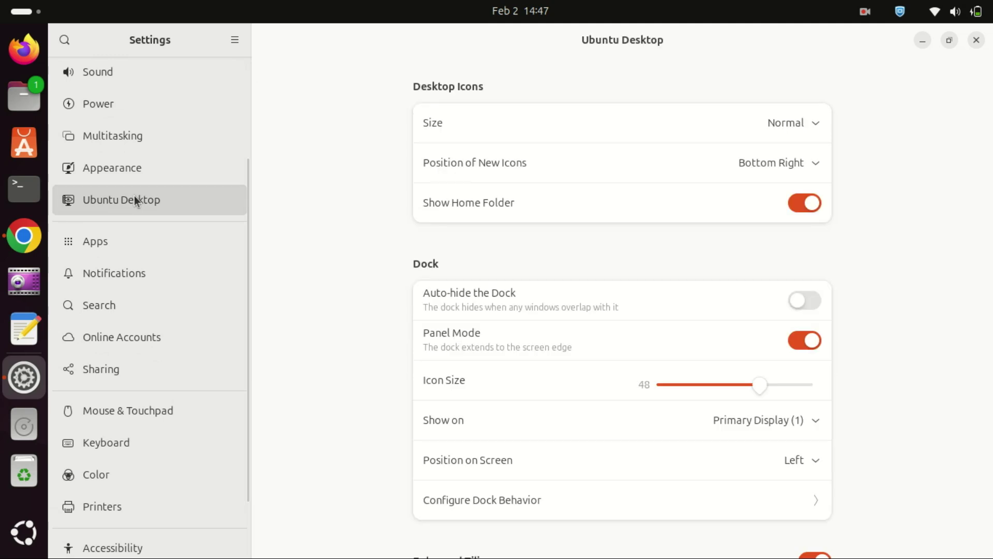
{"action": "left_click", "coordinate": [807, 301]}
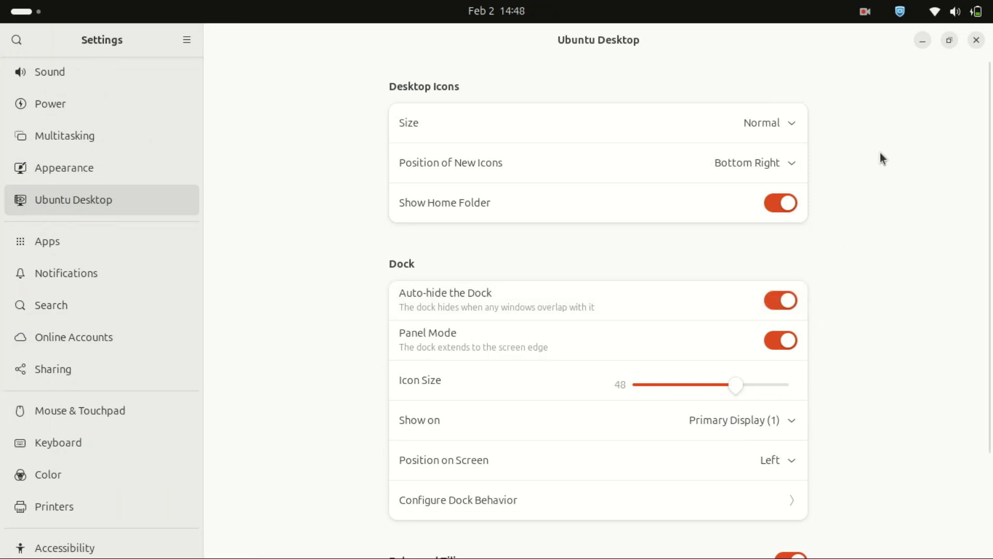
{"action": "left_click", "coordinate": [924, 44]}
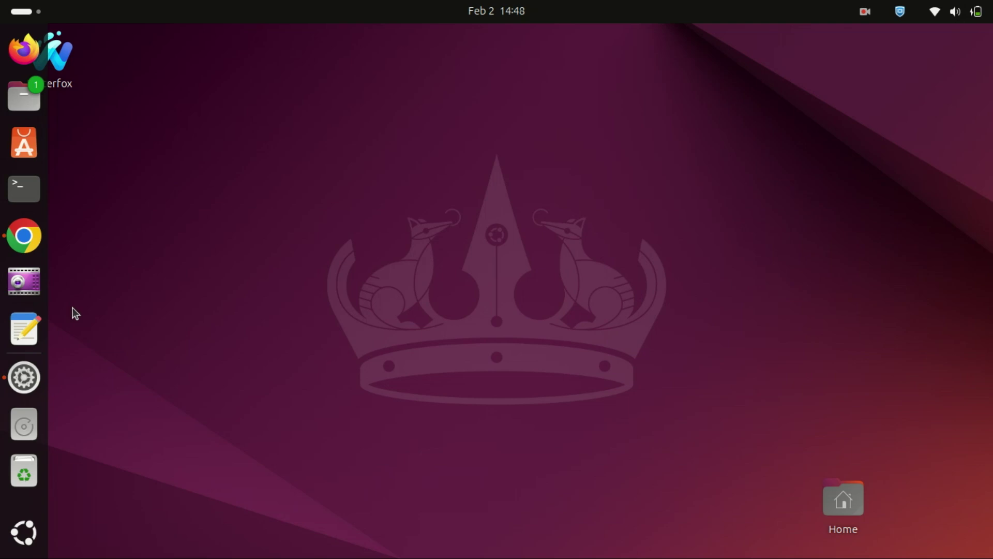
Step: Restore Settings, switch Auto-hide the Dock back off, and close the window
{"action": "left_click", "coordinate": [34, 374]}
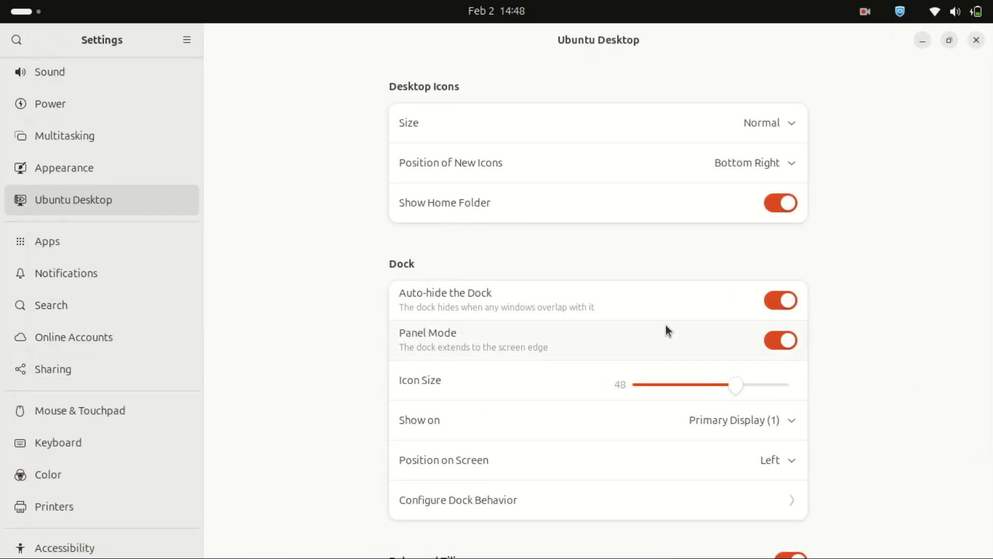
{"action": "left_click", "coordinate": [780, 299]}
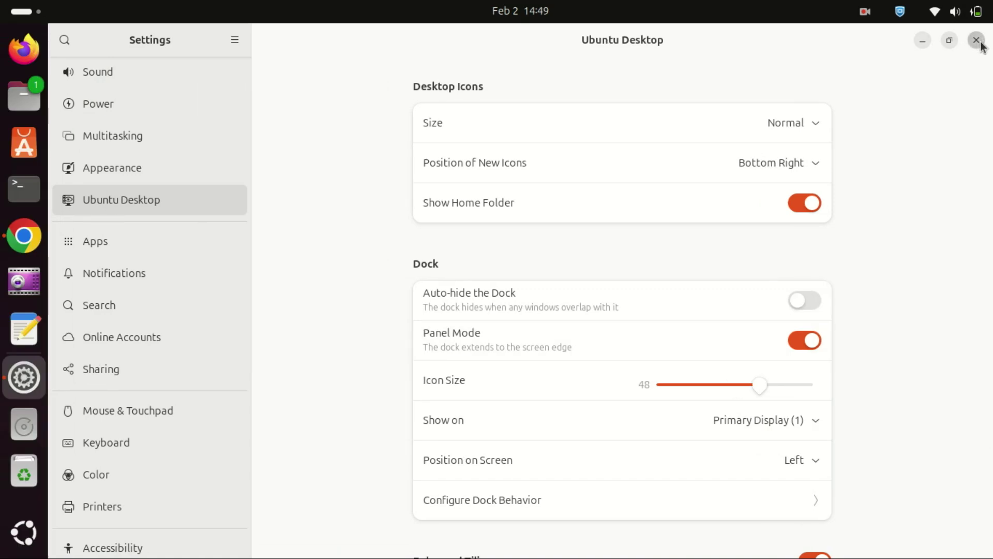
{"action": "left_click", "coordinate": [976, 40]}
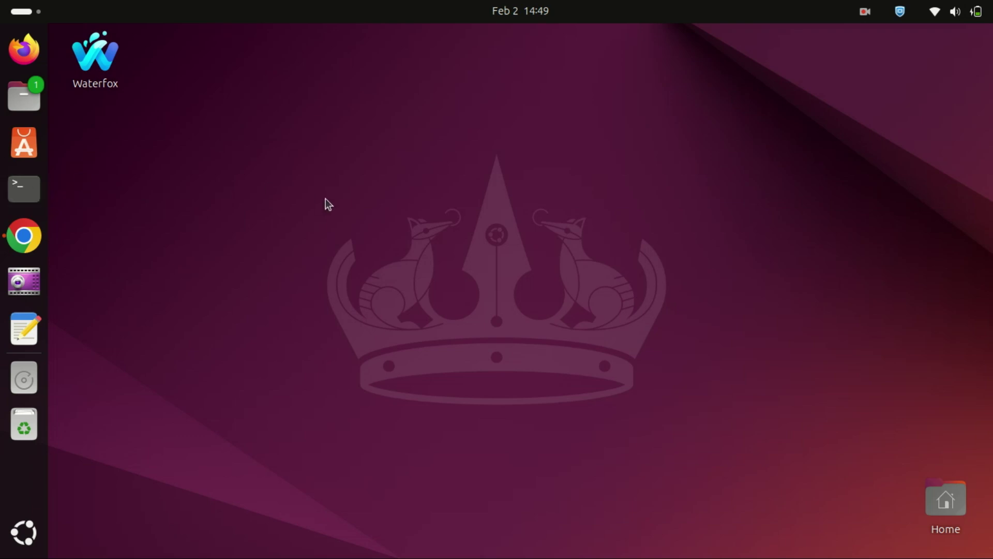
{"action": "key", "text": "ctrl+alt+t"}
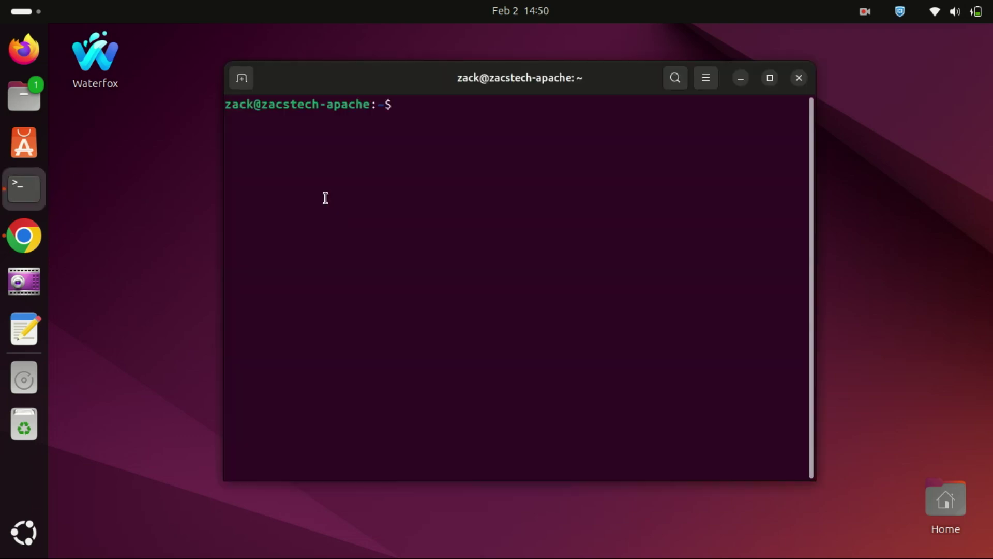
{"action": "left_click", "coordinate": [770, 78]}
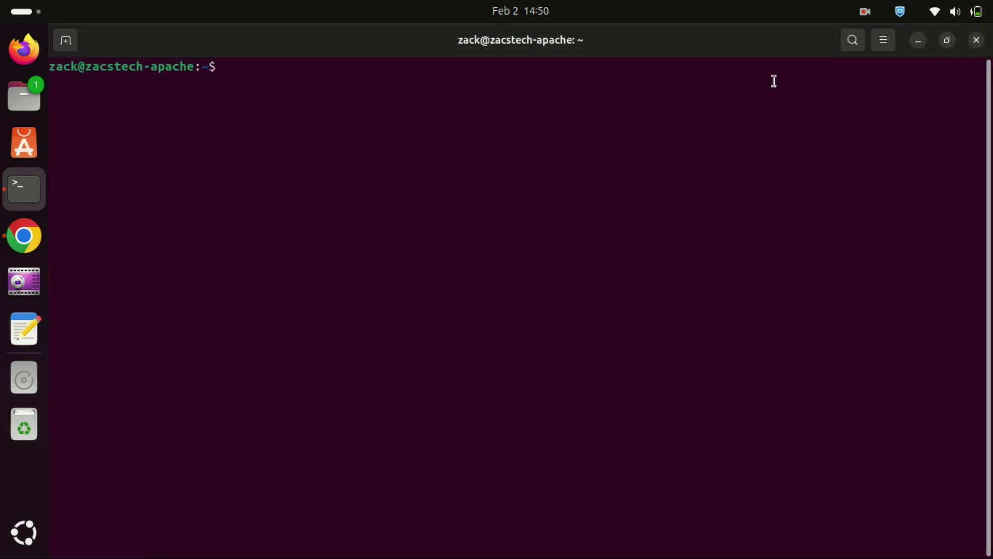
{"action": "key", "text": "ctrl+shift+v"}
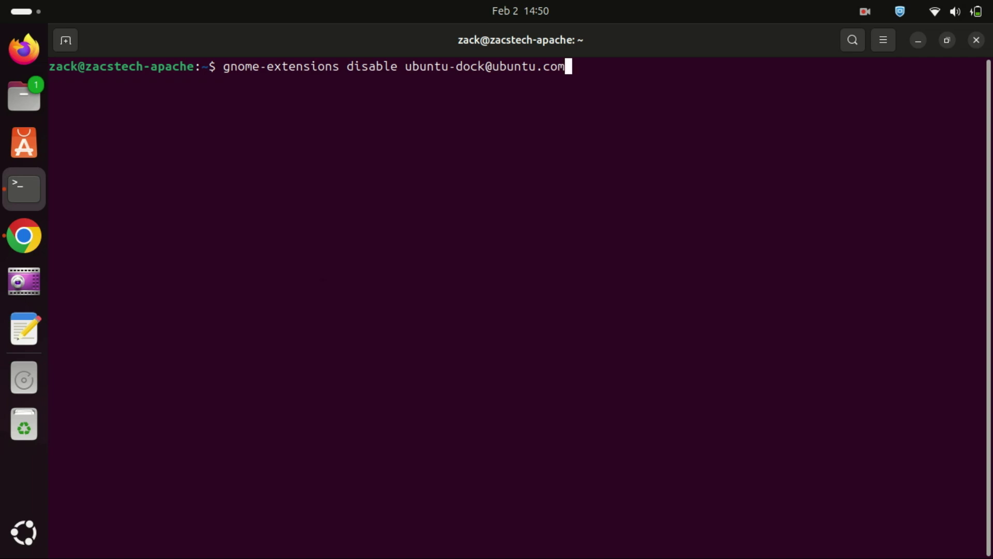
{"action": "key", "text": "Return"}
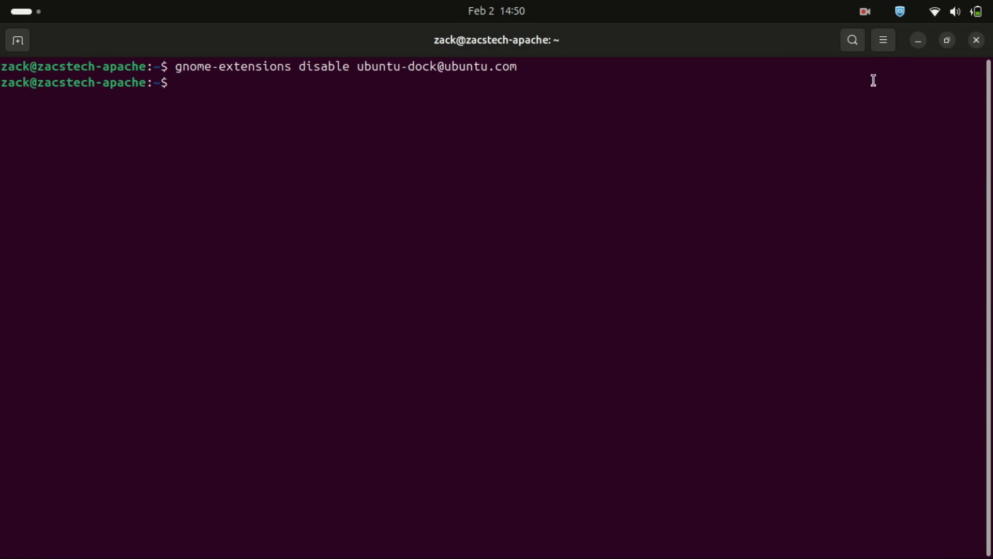
{"action": "left_click", "coordinate": [923, 41]}
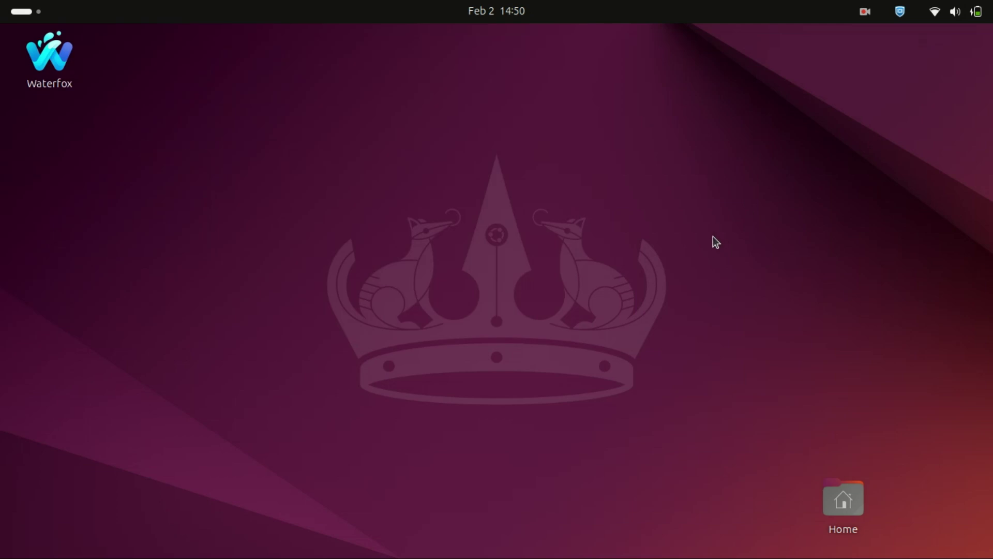
{"action": "key", "text": "alt+Tab"}
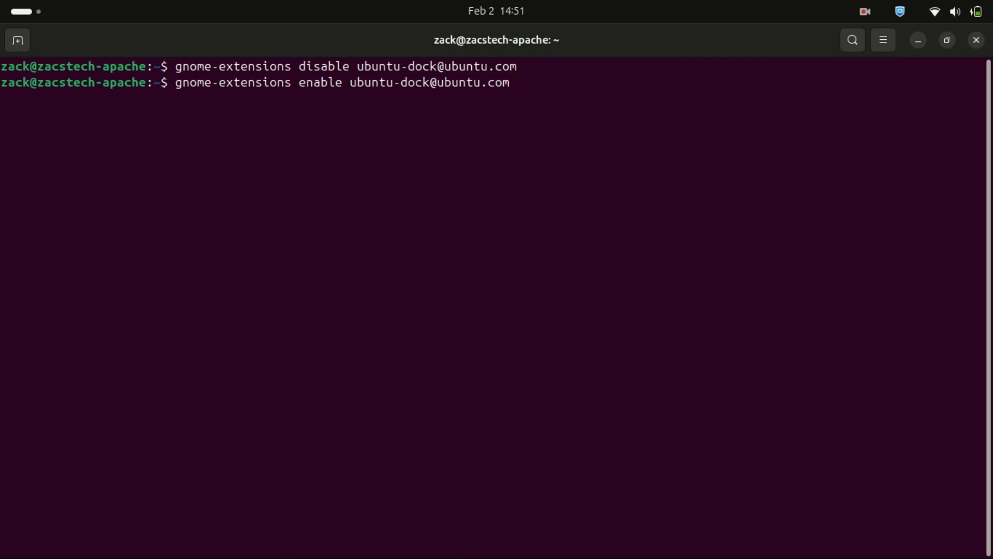
{"action": "key", "text": "Return"}
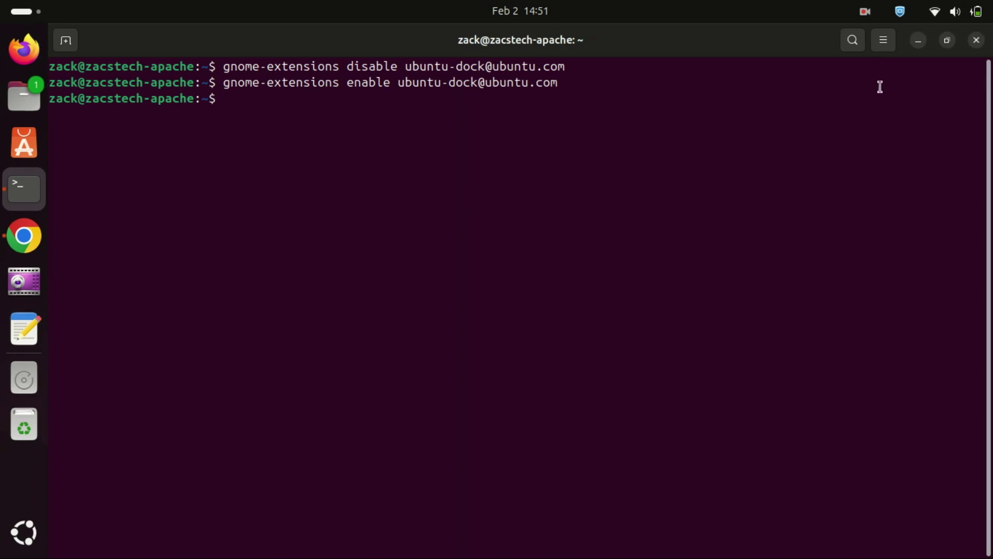
Step: Confirm the dock returned, then clear the terminal screen
{"action": "left_click", "coordinate": [920, 45]}
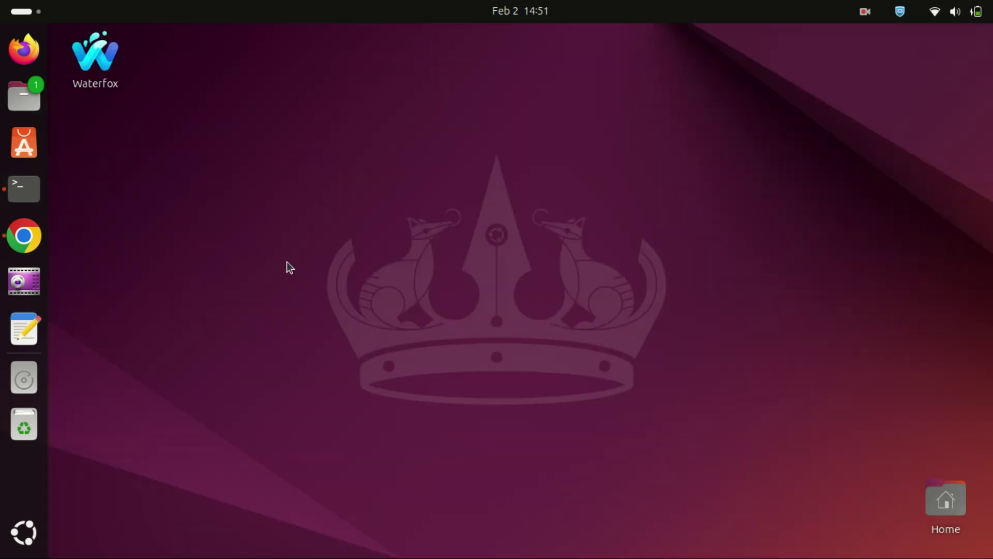
{"action": "left_click", "coordinate": [24, 188]}
{"action": "type", "text": "c"}
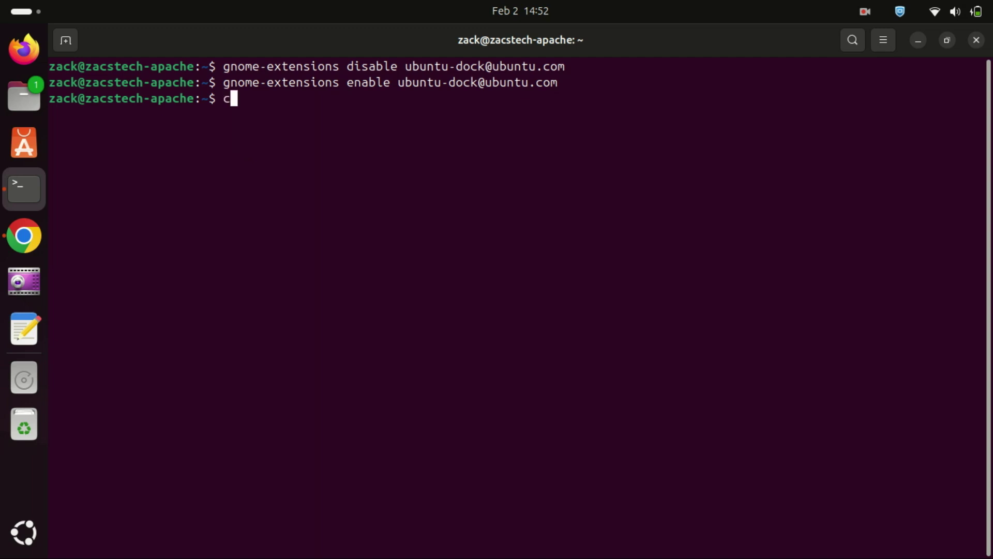
{"action": "type", "text": "lear"}
{"action": "key", "text": "Return"}
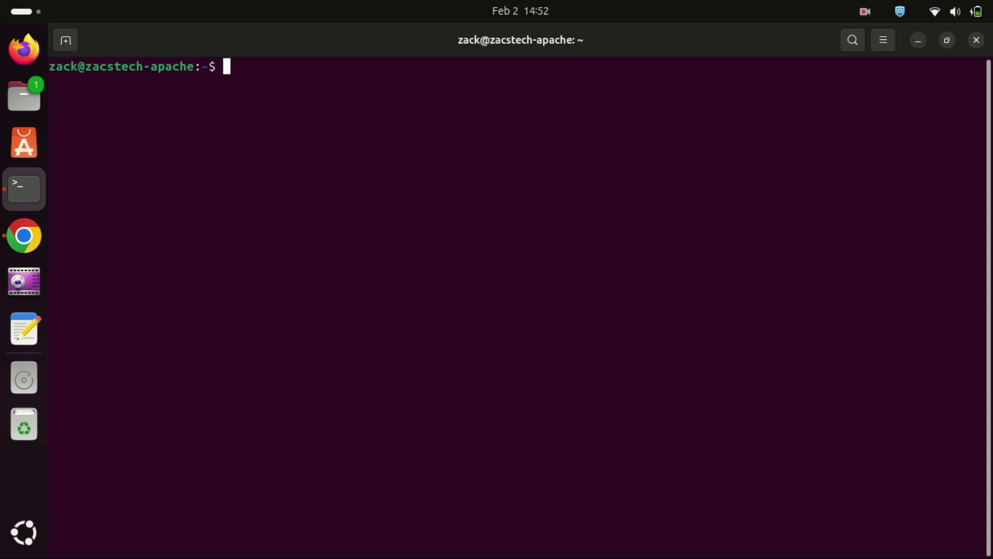
Step: Run sudo apt remove gnome-shell-extension-ubuntu-dock, enter the password, confirm with y, then clear
{"action": "type", "text": "sudo apt remove gnome-shell-extension-ubuntu-dock"}
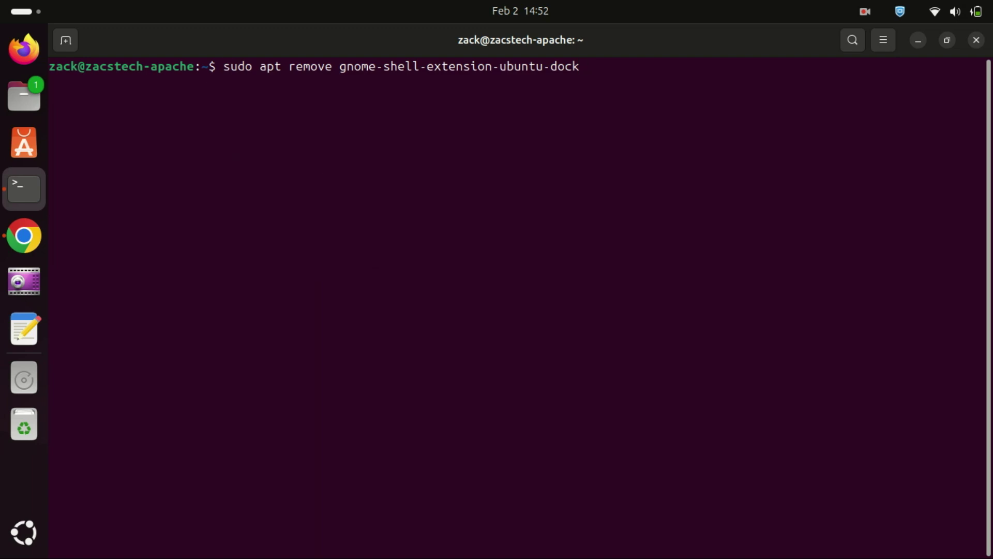
{"action": "key", "text": "Return"}
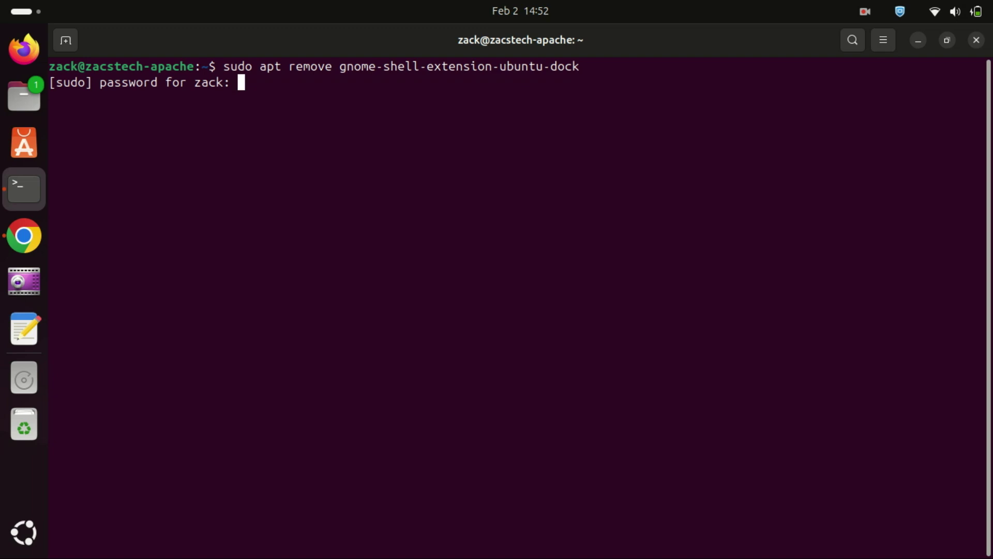
{"action": "key", "text": "Return"}
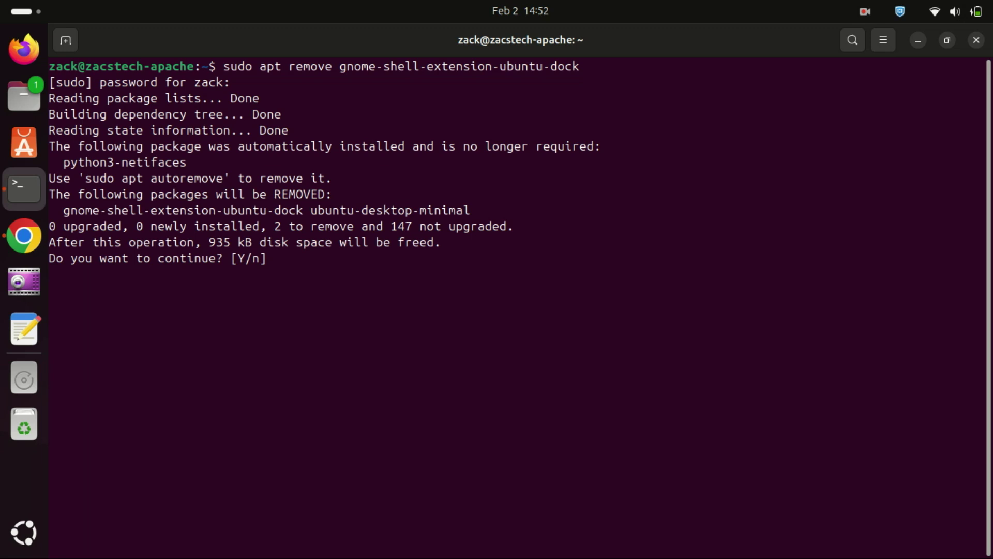
{"action": "type", "text": "y"}
{"action": "key", "text": "Return"}
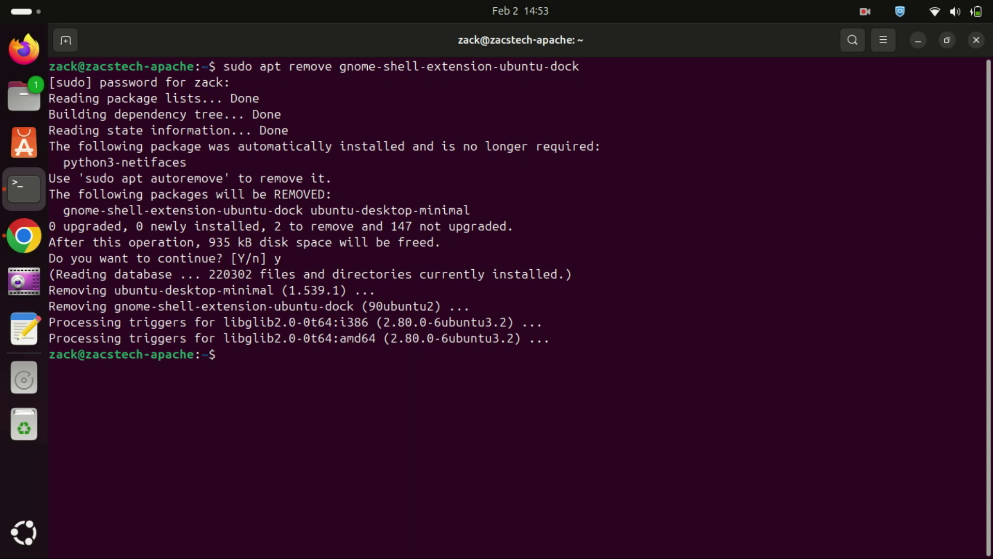
{"action": "type", "text": "clear"}
{"action": "key", "text": "Return"}
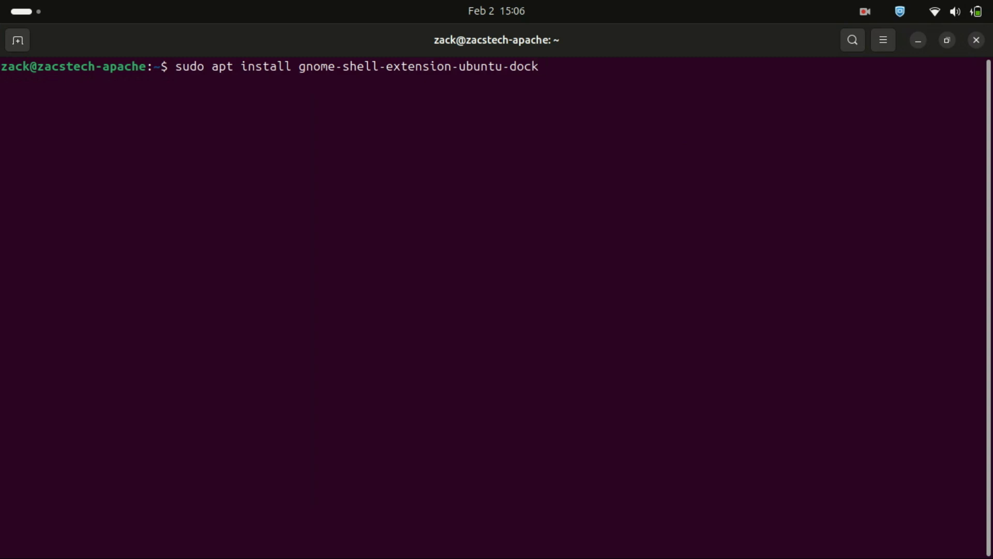
Step: Run sudo apt install gnome-shell-extensions gnome-shell-extension-prefs chrome-gnome-shell, entering the password and confirming y
{"action": "key", "text": "BackSpace"}
{"action": "key", "text": "BackSpace"}
{"action": "key", "text": "BackSpace"}
{"action": "key", "text": "BackSpace"}
{"action": "key", "text": "BackSpace"}
{"action": "key", "text": "BackSpace"}
{"action": "key", "text": "BackSpace"}
{"action": "key", "text": "BackSpace"}
{"action": "key", "text": "BackSpace"}
{"action": "key", "text": "BackSpace"}
{"action": "key", "text": "BackSpace"}
{"action": "key", "text": "BackSpace"}
{"action": "key", "text": "BackSpace"}
{"action": "key", "text": "BackSpace"}
{"action": "key", "text": "BackSpace"}
{"action": "key", "text": "BackSpace"}
{"action": "key", "text": "BackSpace"}
{"action": "key", "text": "BackSpace"}
{"action": "key", "text": "BackSpace"}
{"action": "key", "text": "BackSpace"}
{"action": "key", "text": "BackSpace"}
{"action": "key", "text": "BackSpace"}
{"action": "key", "text": "BackSpace"}
{"action": "key", "text": "BackSpace"}
{"action": "key", "text": "BackSpace"}
{"action": "key", "text": "BackSpace"}
{"action": "key", "text": "BackSpace"}
{"action": "key", "text": "BackSpace"}
{"action": "key", "text": "BackSpace"}
{"action": "key", "text": "BackSpace"}
{"action": "key", "text": "BackSpace"}
{"action": "key", "text": "BackSpace"}
{"action": "key", "text": "BackSpace"}
{"action": "key", "text": "BackSpace"}
{"action": "key", "text": "BackSpace"}
{"action": "key", "text": "BackSpace"}
{"action": "key", "text": "BackSpace"}
{"action": "key", "text": "BackSpace"}
{"action": "key", "text": "BackSpace"}
{"action": "key", "text": "BackSpace"}
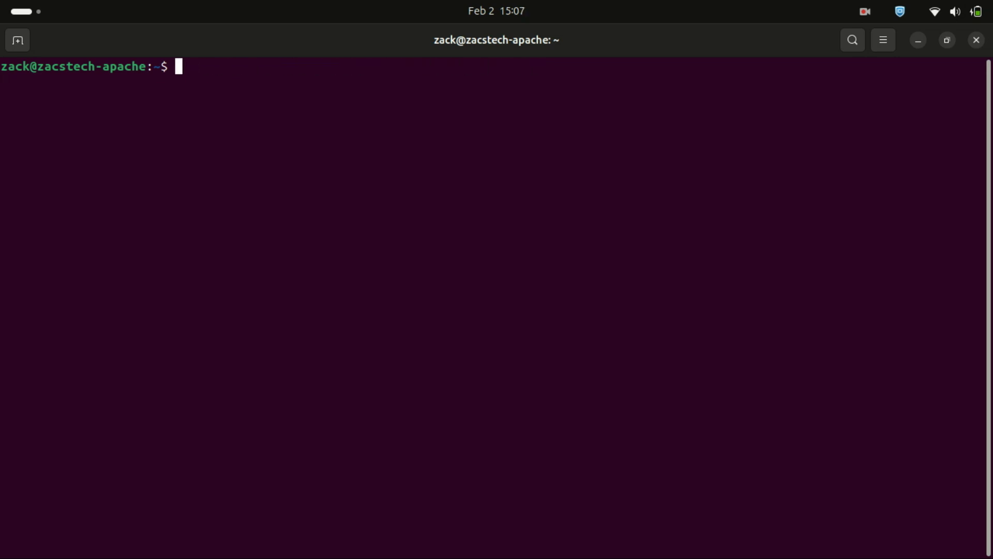
{"action": "left_click", "coordinate": [918, 41]}
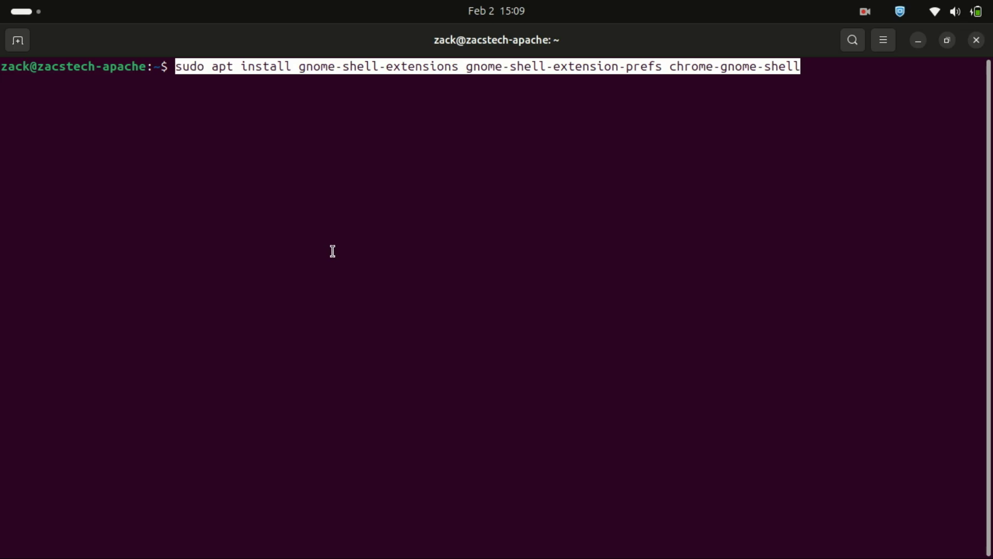
{"action": "key", "text": "End"}
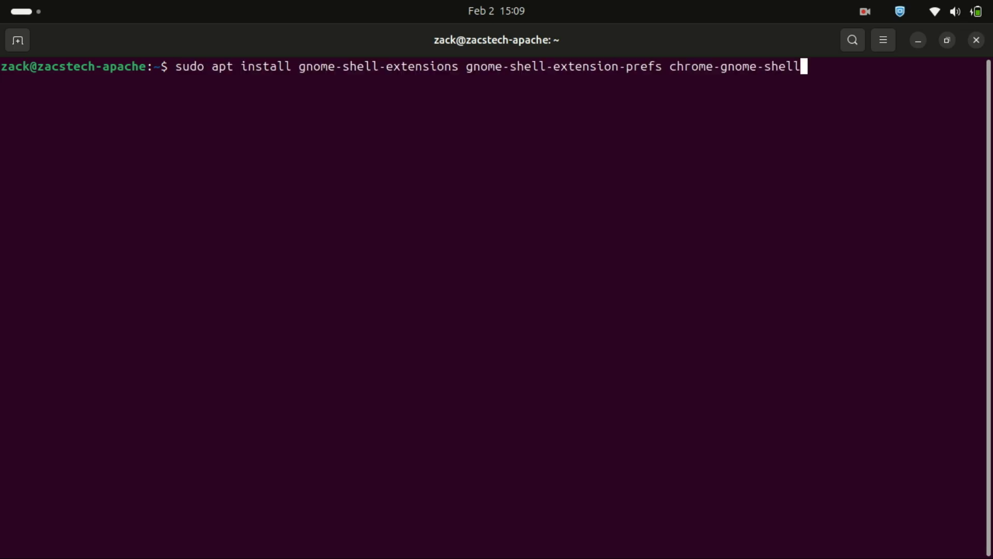
{"action": "key", "text": "Return"}
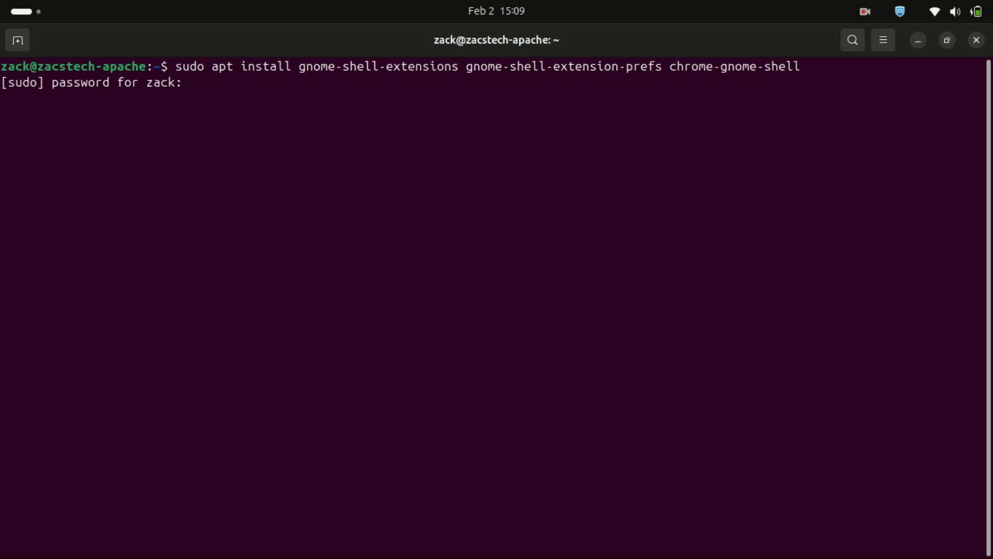
{"action": "key", "text": "Return"}
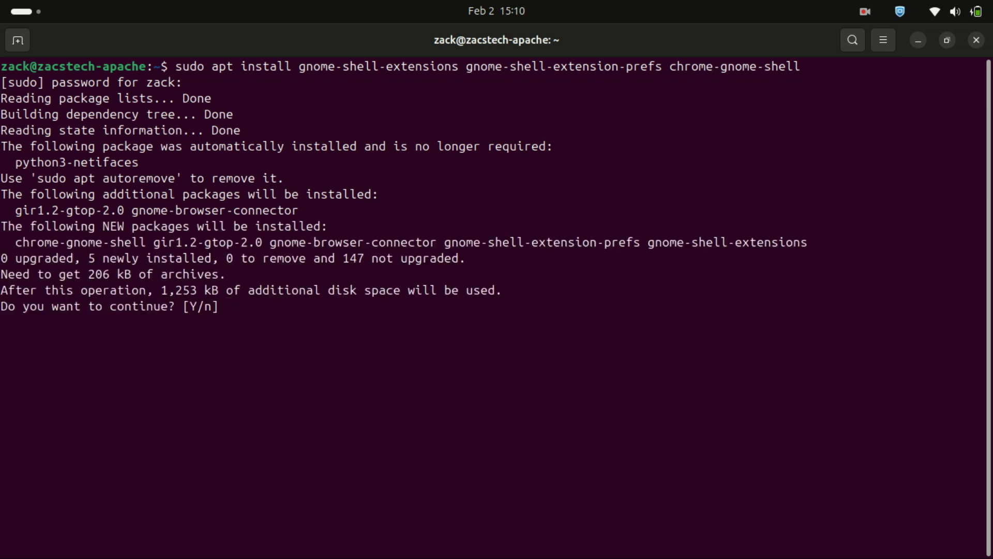
{"action": "type", "text": "y"}
{"action": "key", "text": "Return"}
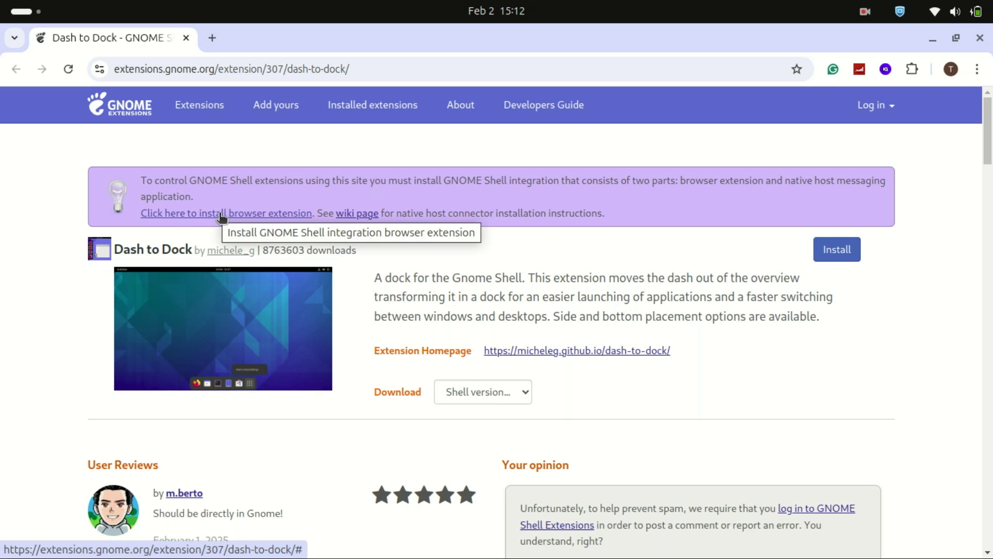
Step: Open the GNOME Shell integration extension page, then return to Dash to Dock and click Install
{"action": "left_click", "coordinate": [217, 217]}
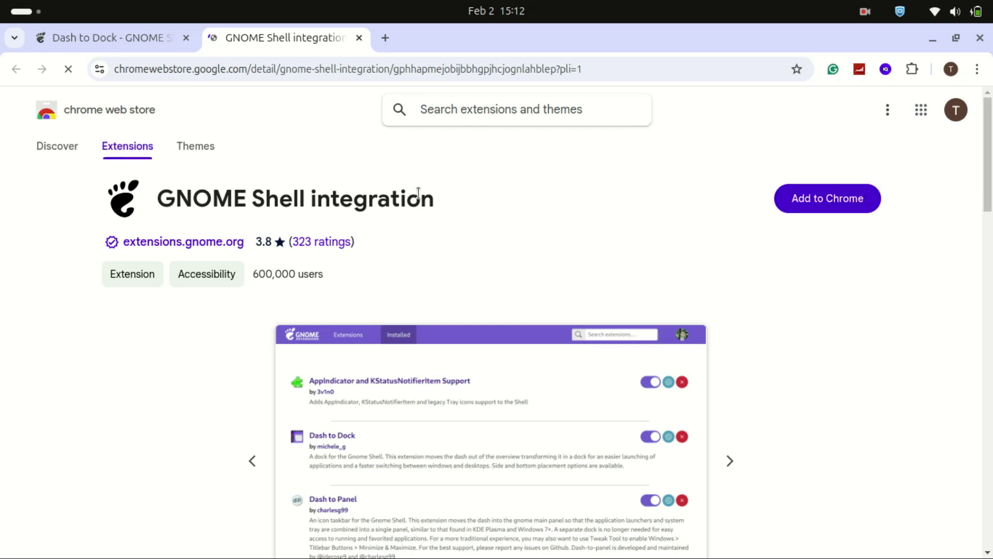
{"action": "left_click", "coordinate": [94, 36]}
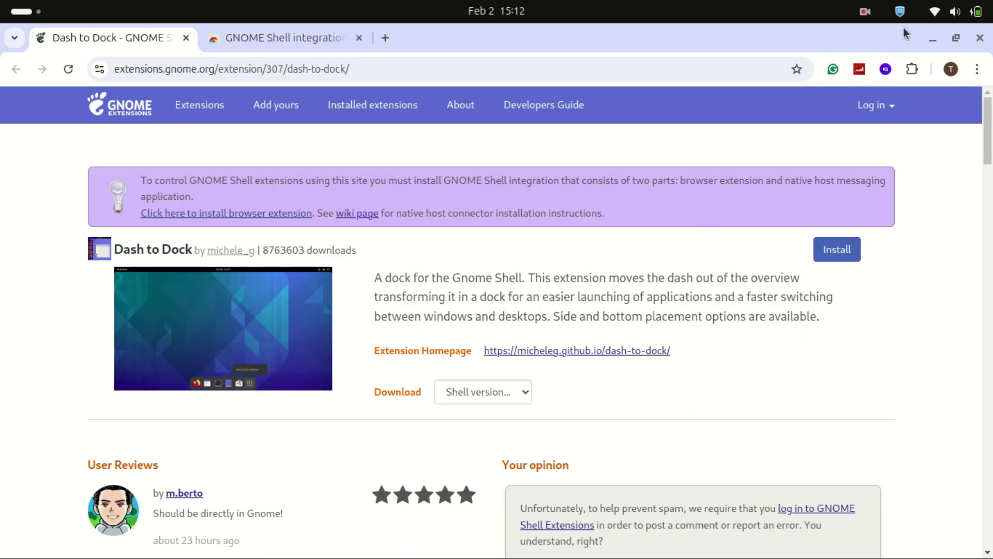
{"action": "left_click", "coordinate": [846, 256]}
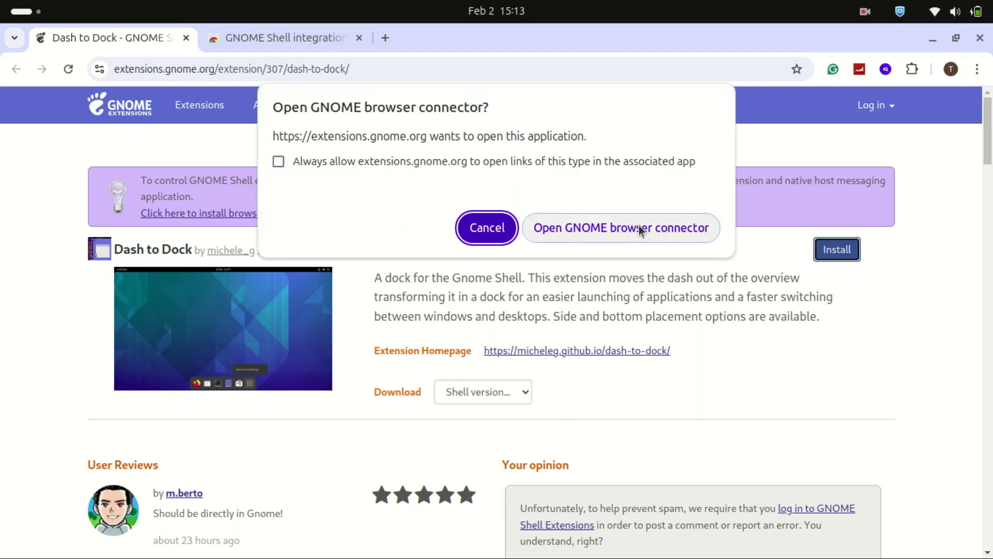
Step: Allow the GNOME browser connector and confirm installing Dash to Dock
{"action": "left_click", "coordinate": [638, 226]}
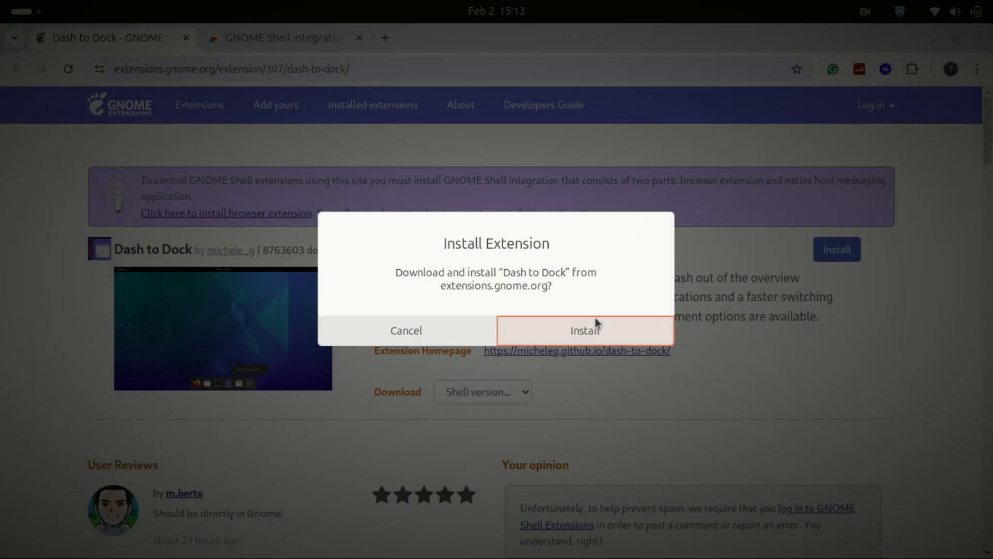
{"action": "left_click", "coordinate": [594, 337]}
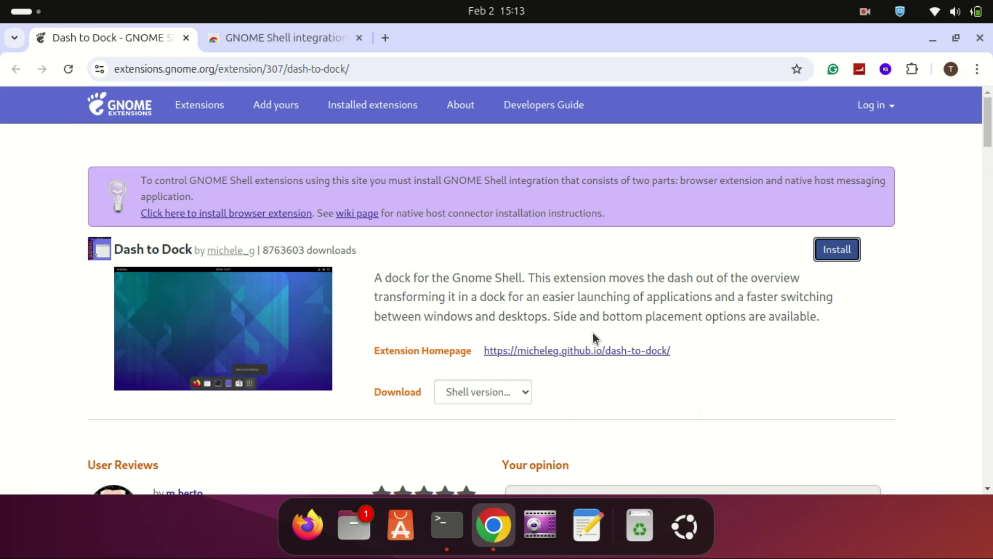
Step: Show the desktop, check the Files menu in the new bottom dock, and open Show Apps
{"action": "key", "text": "super+d"}
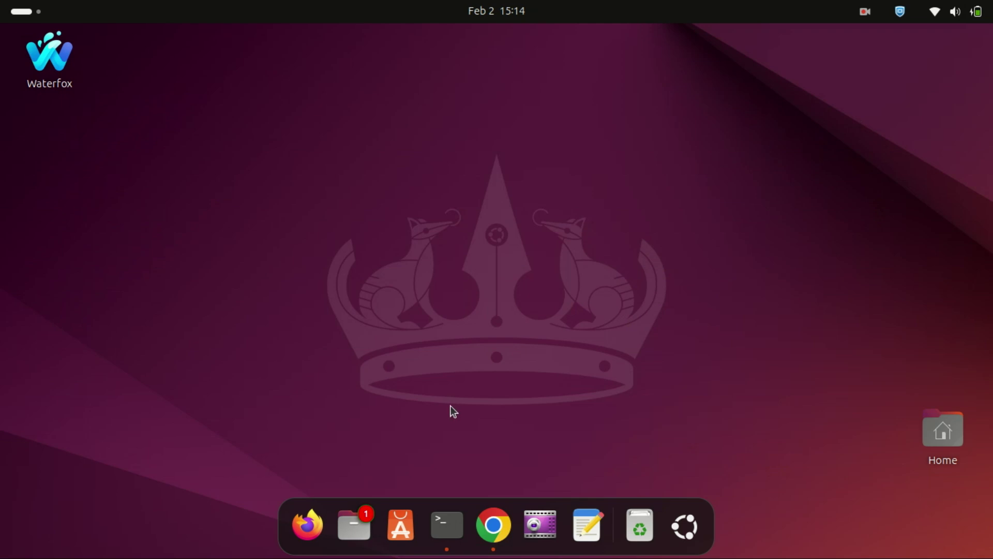
{"action": "right_click", "coordinate": [333, 502]}
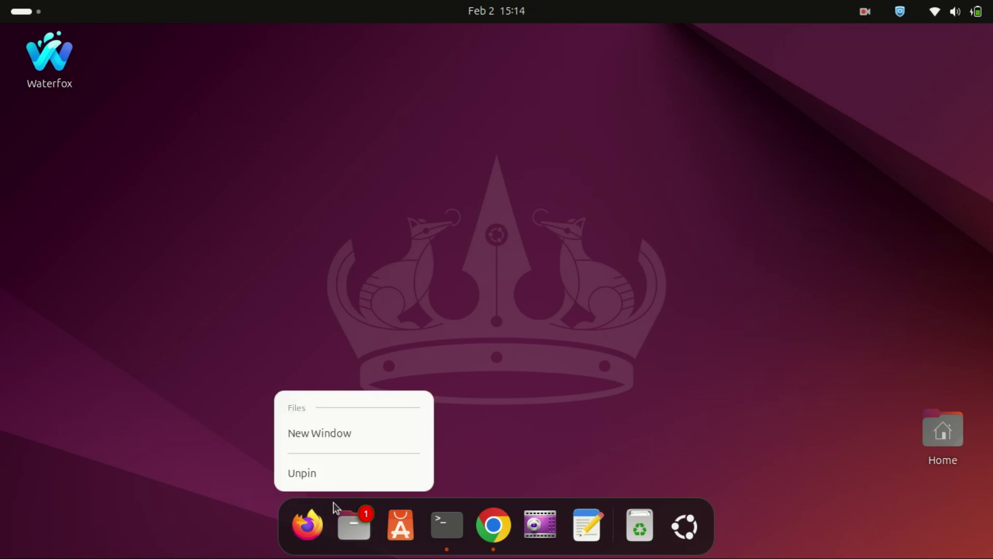
{"action": "left_click", "coordinate": [504, 429]}
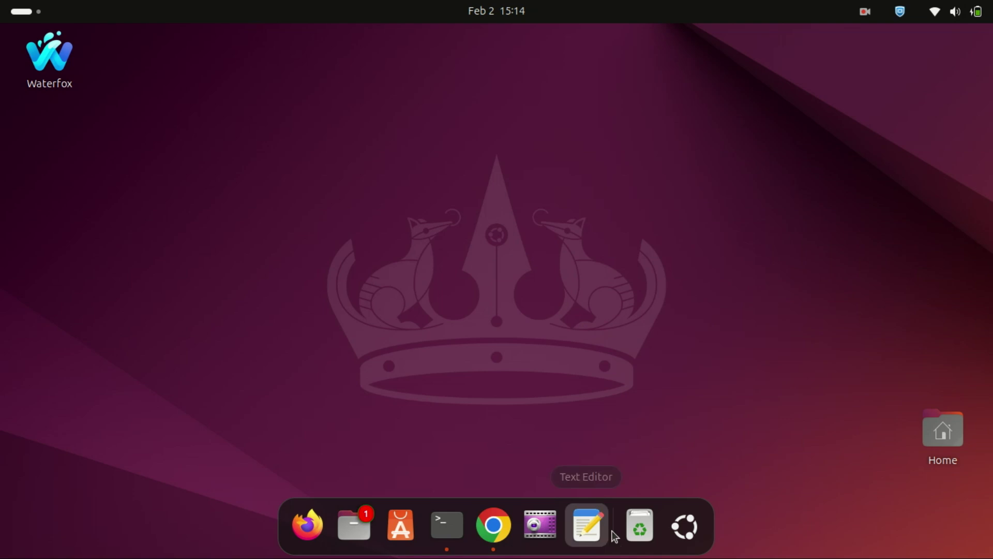
{"action": "left_click", "coordinate": [698, 535]}
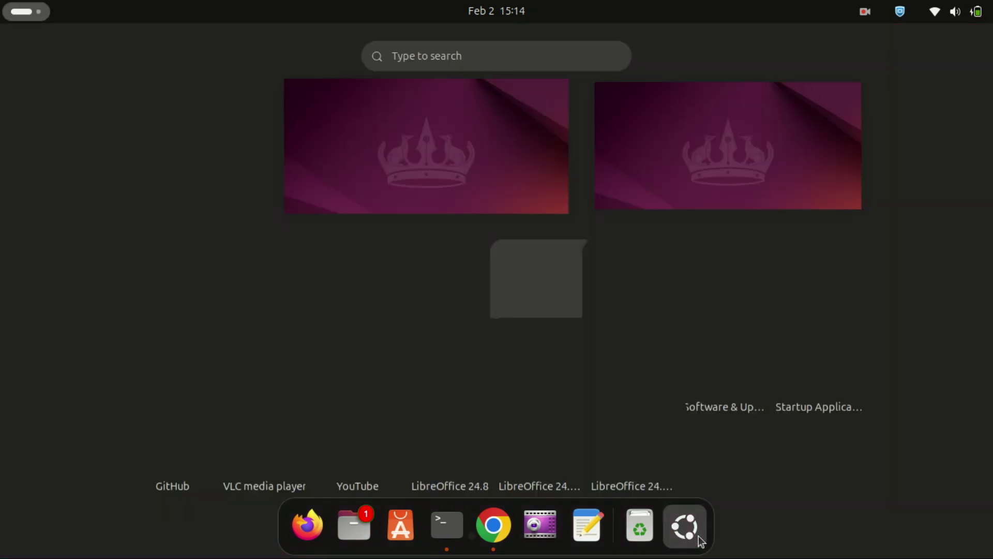